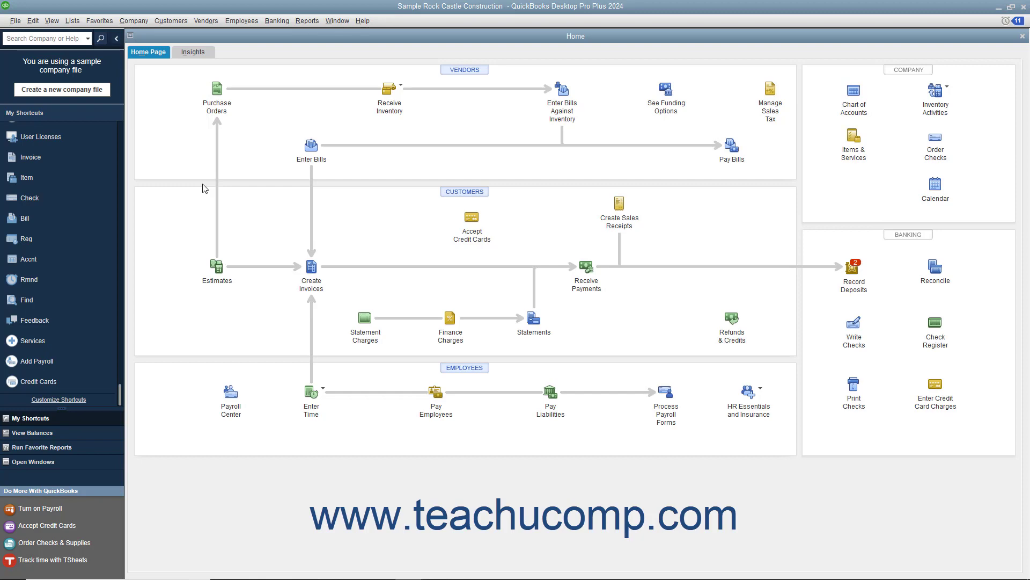
# - Open the Chart of Accounts from the Lists menu, showing 10100 Checking with balance 46,969.10
pyautogui.click(80, 22)
pyautogui.click(83, 37)
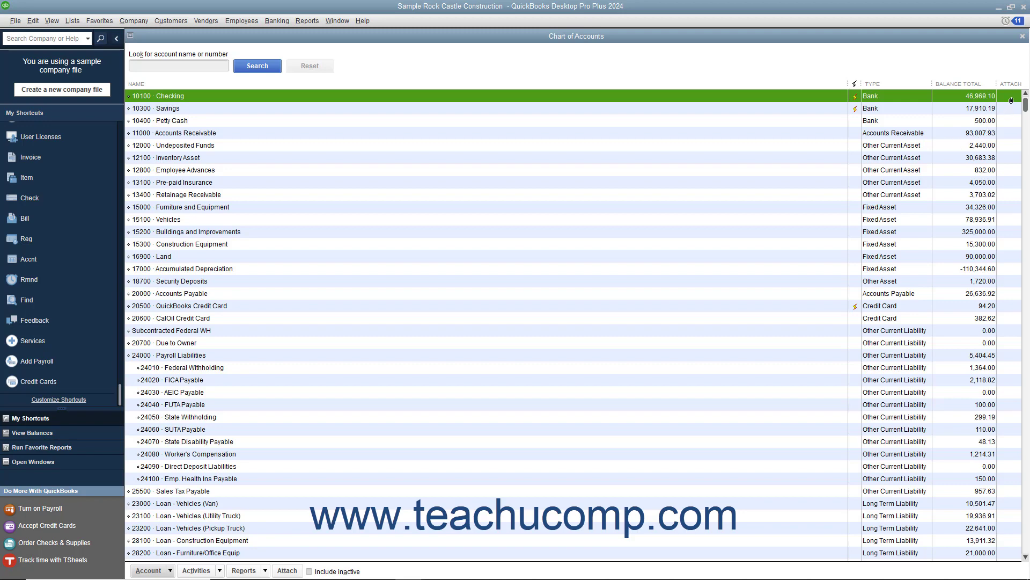
pyautogui.click(1011, 99)
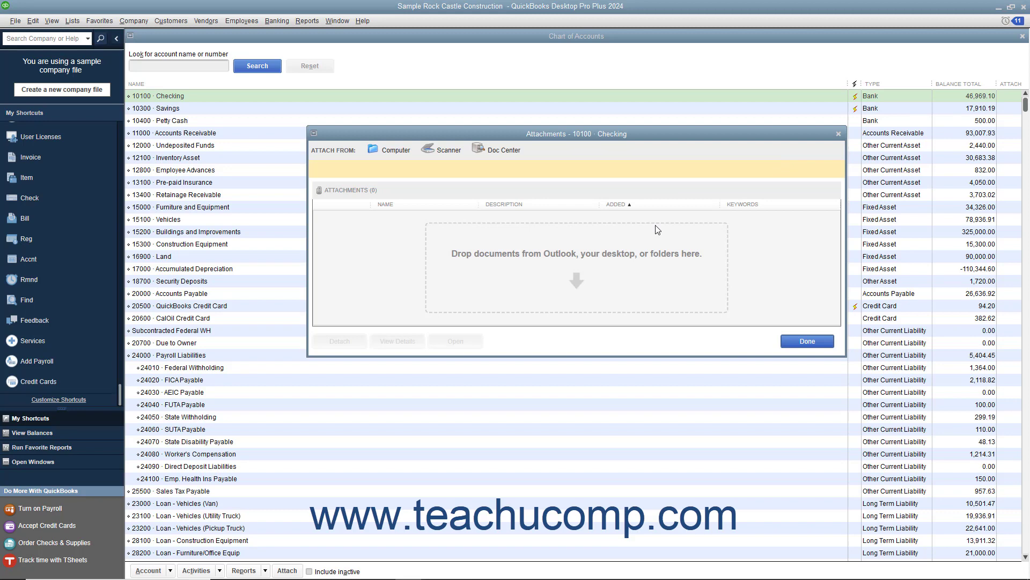
pyautogui.click(837, 135)
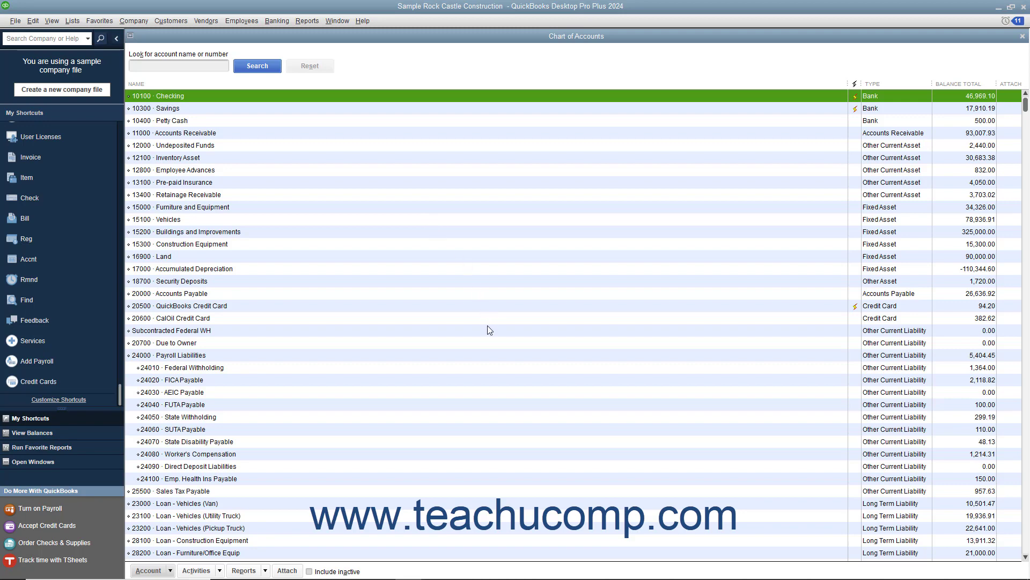
pyautogui.scroll(-3, 477, 364)
pyautogui.scroll(-3, 478, 364)
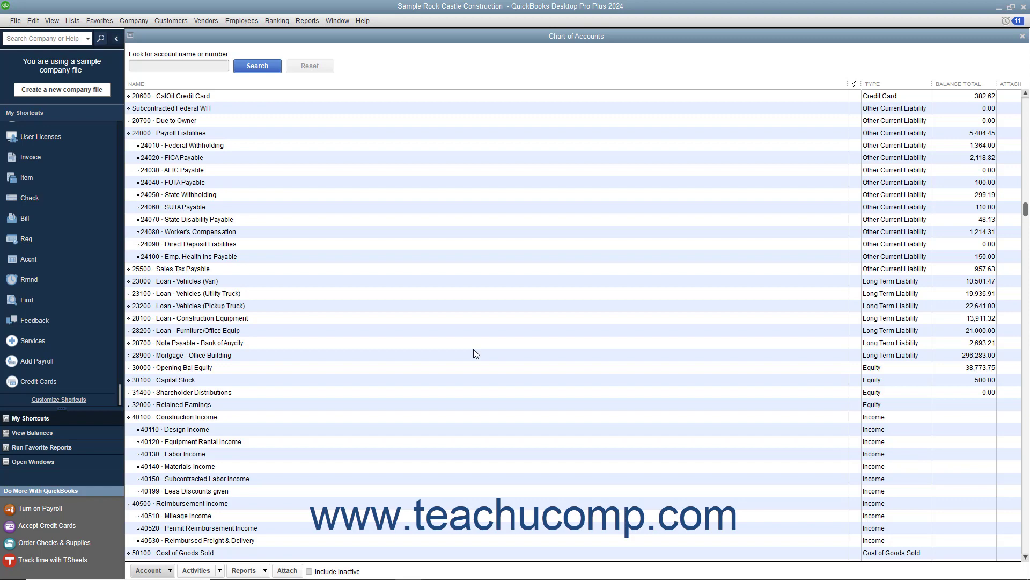
pyautogui.scroll(-6, 474, 353)
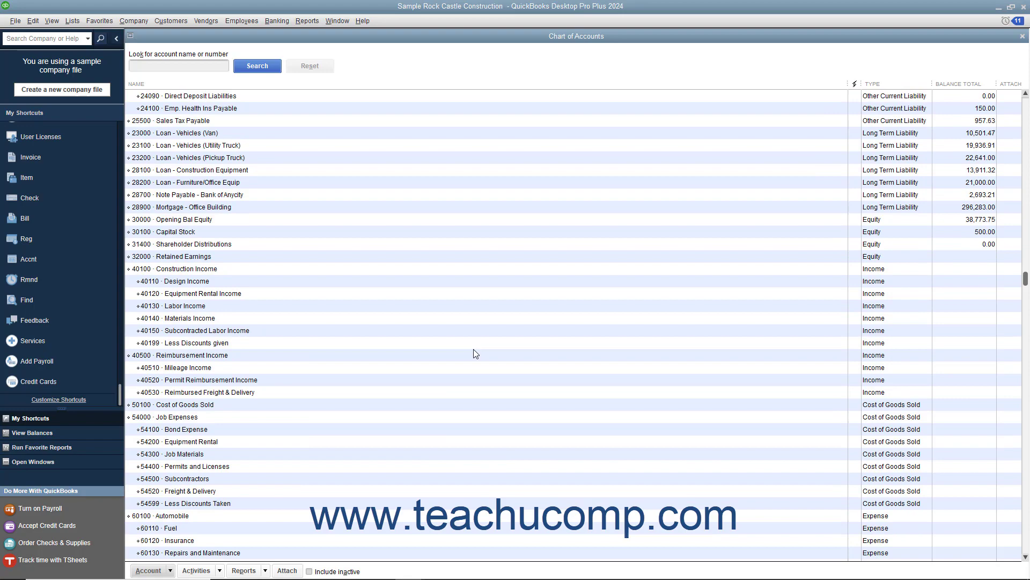
pyautogui.scroll(-3, 473, 353)
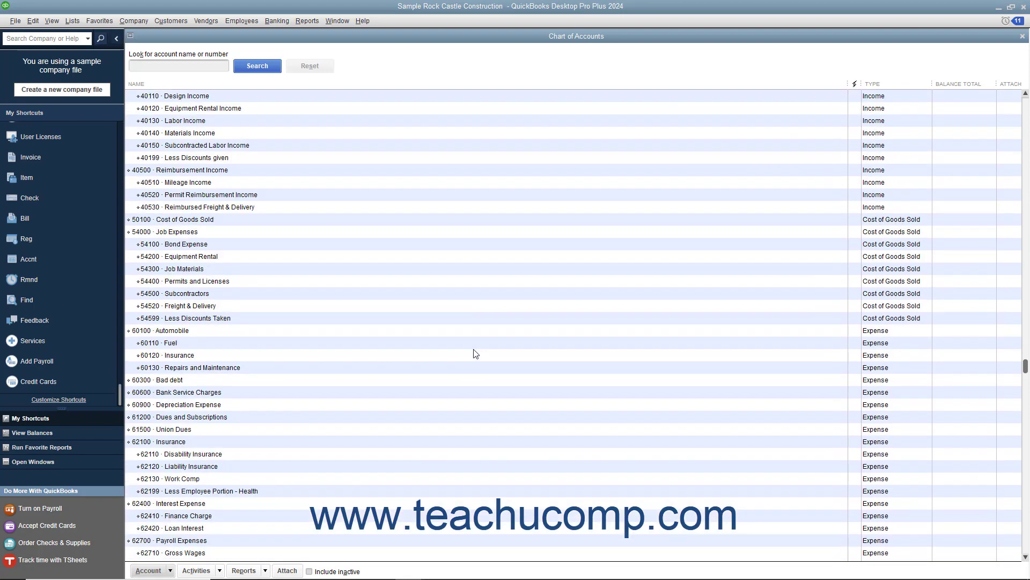
pyautogui.scroll(-3, 475, 353)
pyautogui.scroll(-5, 474, 354)
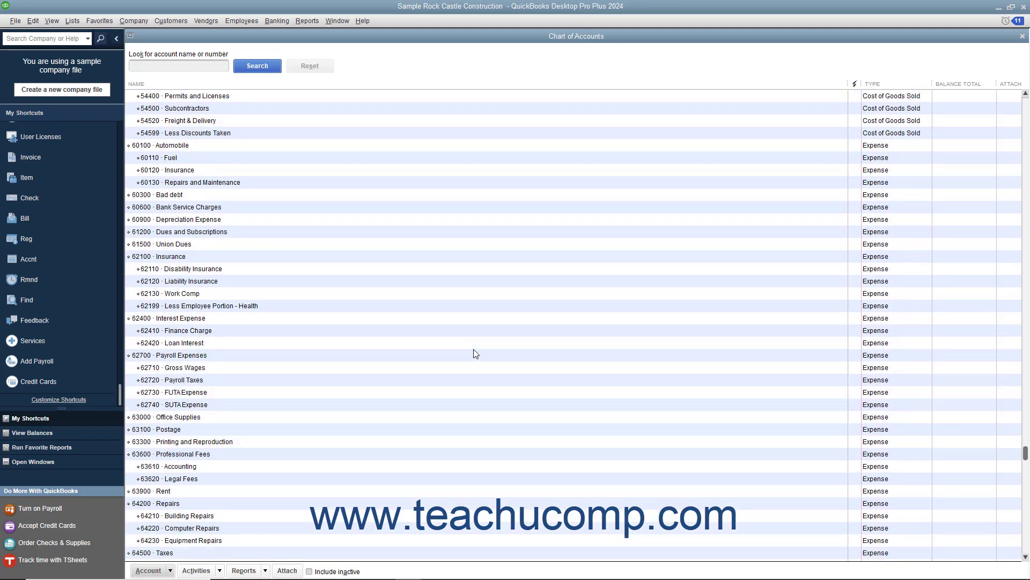
pyautogui.scroll(-3, 474, 353)
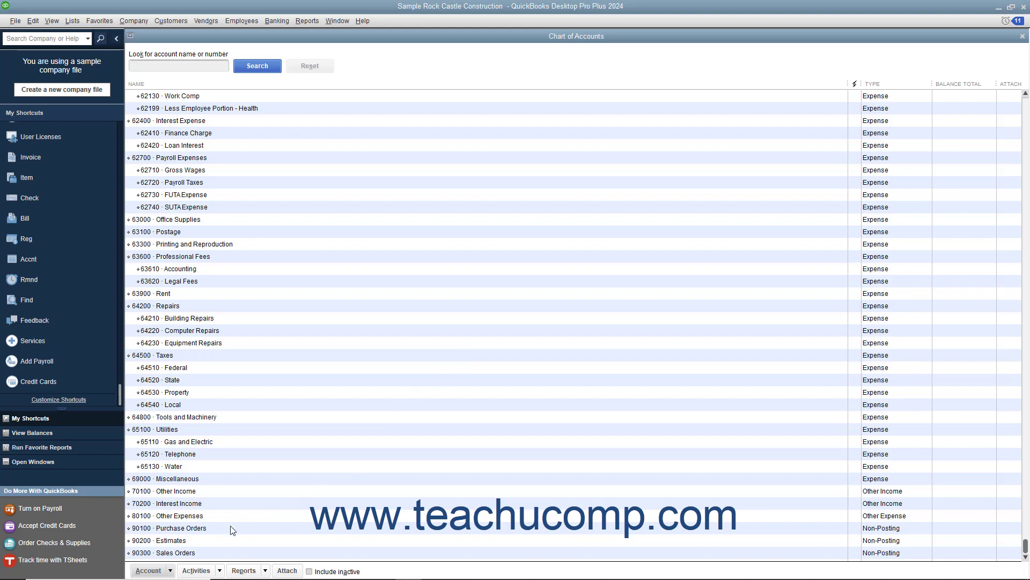
pyautogui.click(209, 531)
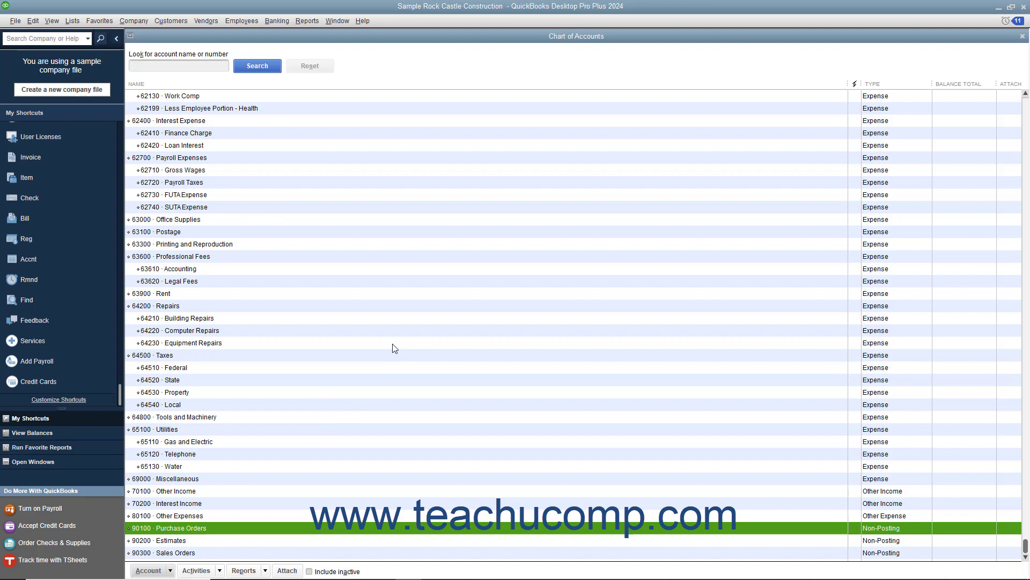
pyautogui.scroll(11, 394, 349)
pyautogui.scroll(15, 394, 349)
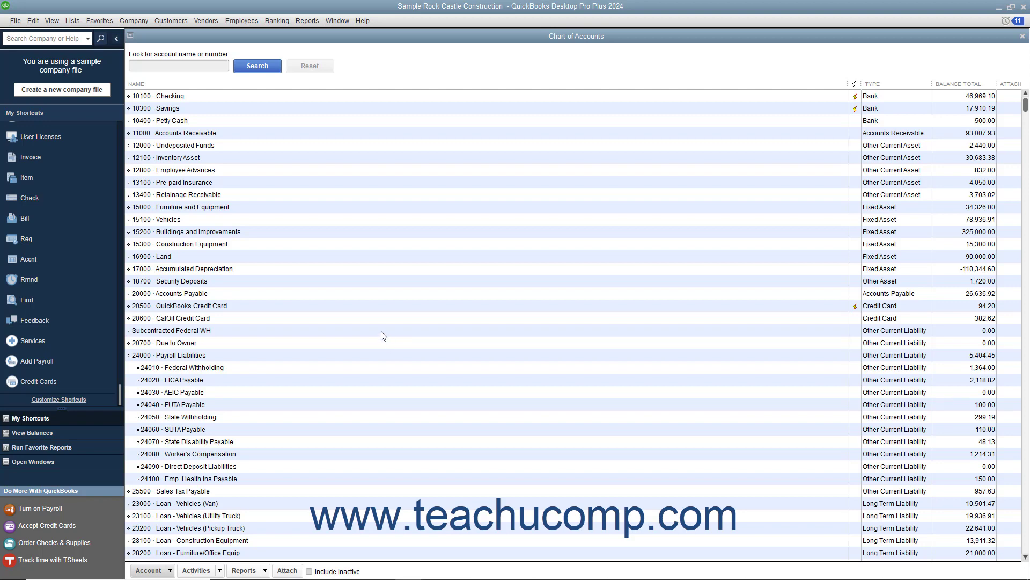
# - Scroll down and back up through the Chart of Accounts to review the account list
pyautogui.scroll(-1, 383, 336)
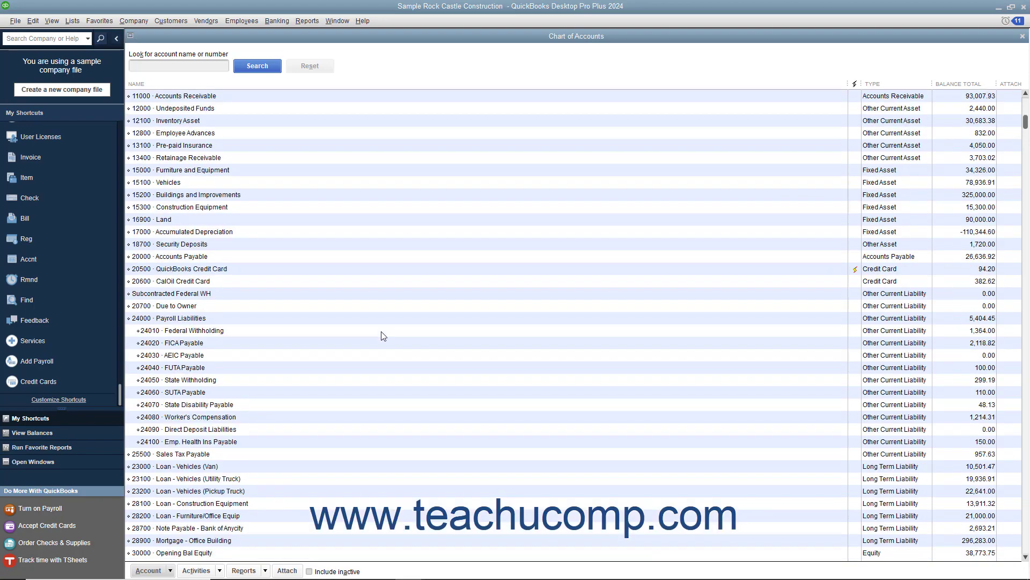
pyautogui.scroll(-7, 383, 336)
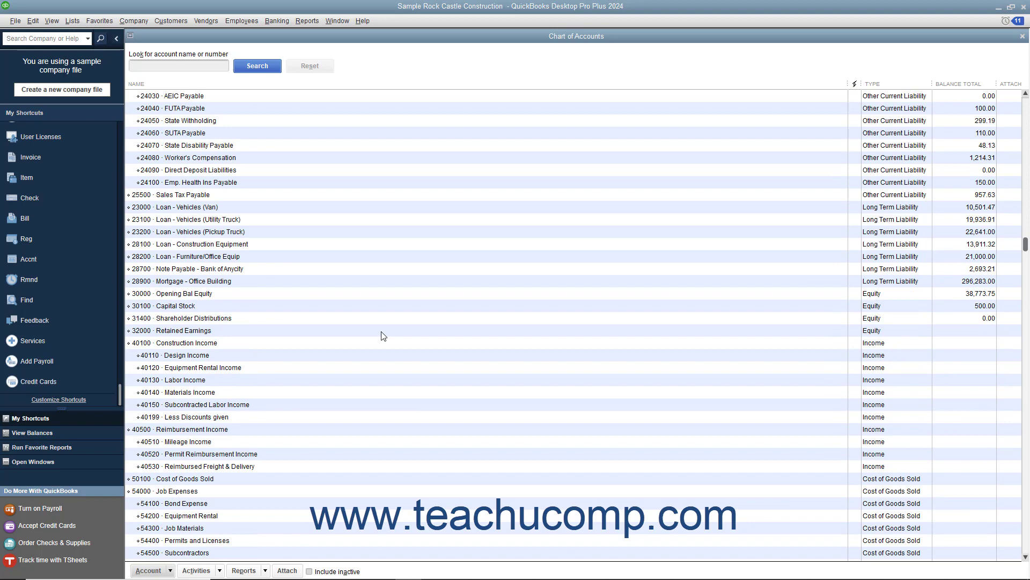
pyautogui.scroll(-3, 383, 336)
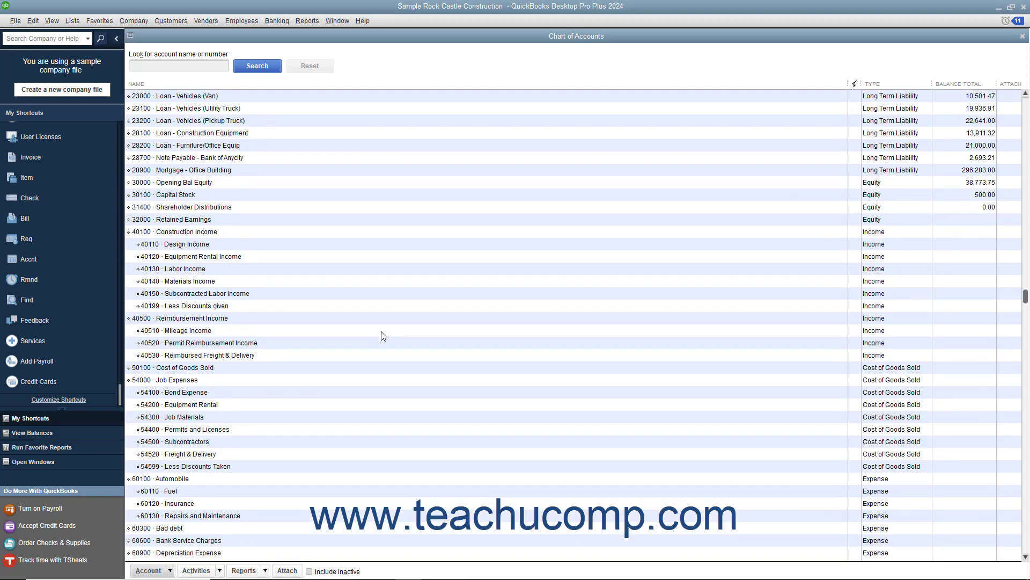
pyautogui.scroll(-3, 383, 335)
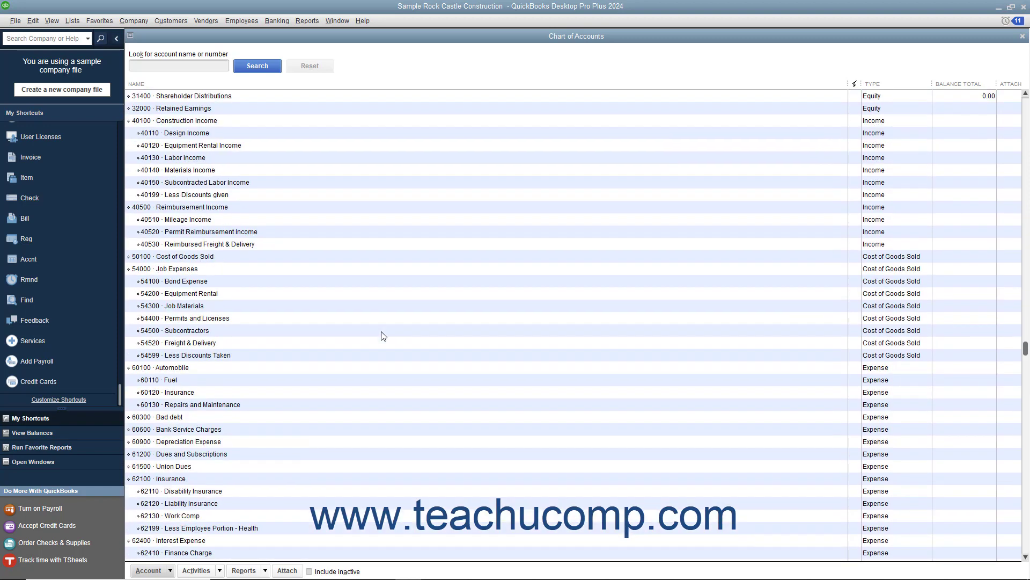
pyautogui.scroll(12, 358, 296)
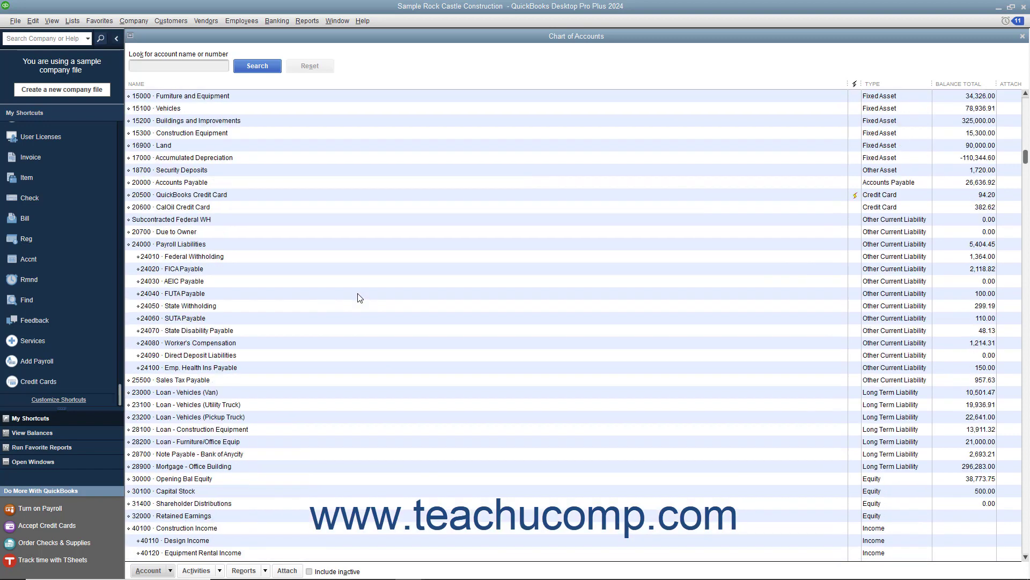
pyautogui.scroll(1, 359, 297)
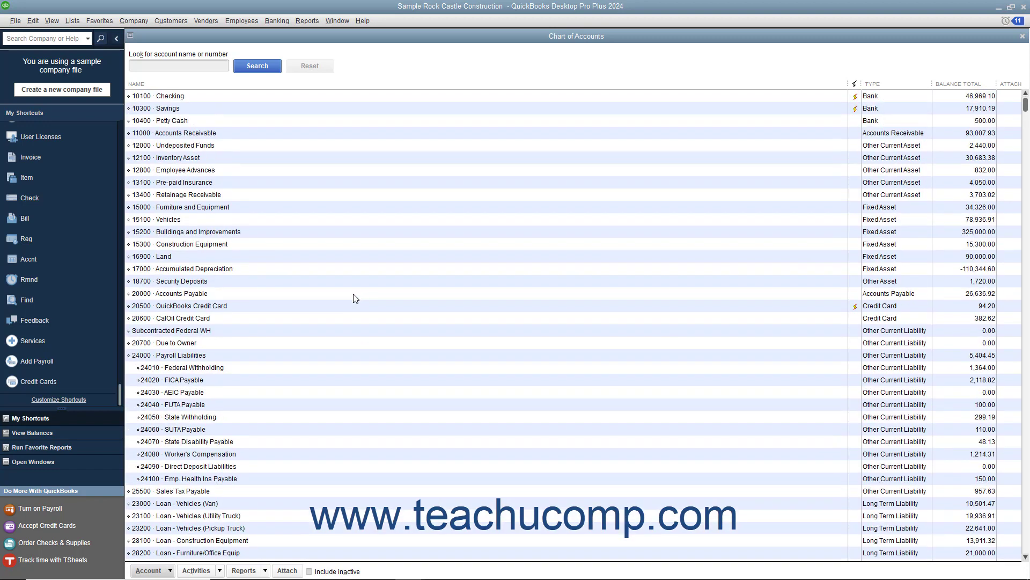
# - View the 10100 Checking register (ending balance 46,969.10), then close it and scroll down toward income and expense accounts
pyautogui.doubleClick(197, 97)
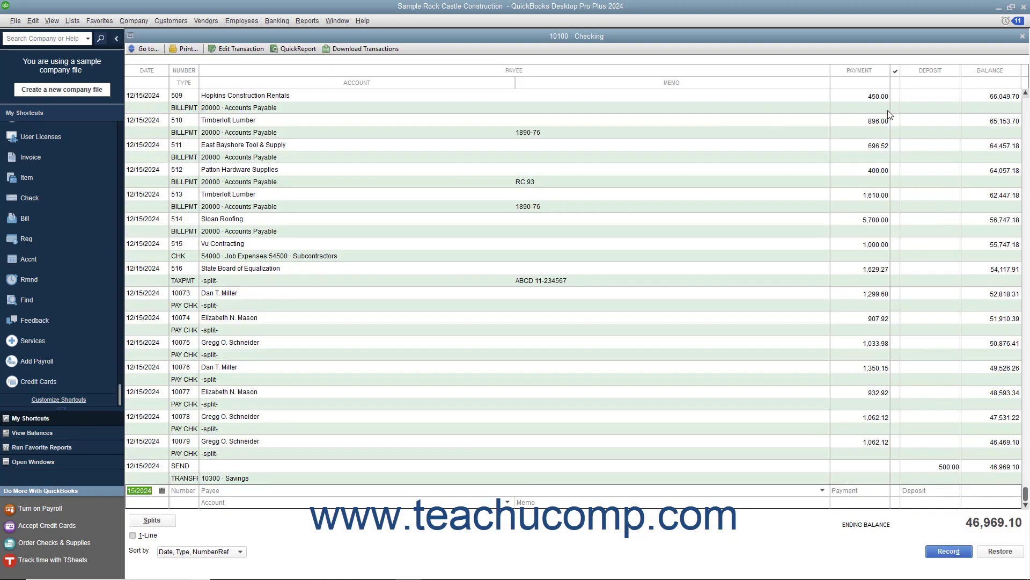
pyautogui.click(1022, 38)
pyautogui.scroll(-10, 443, 380)
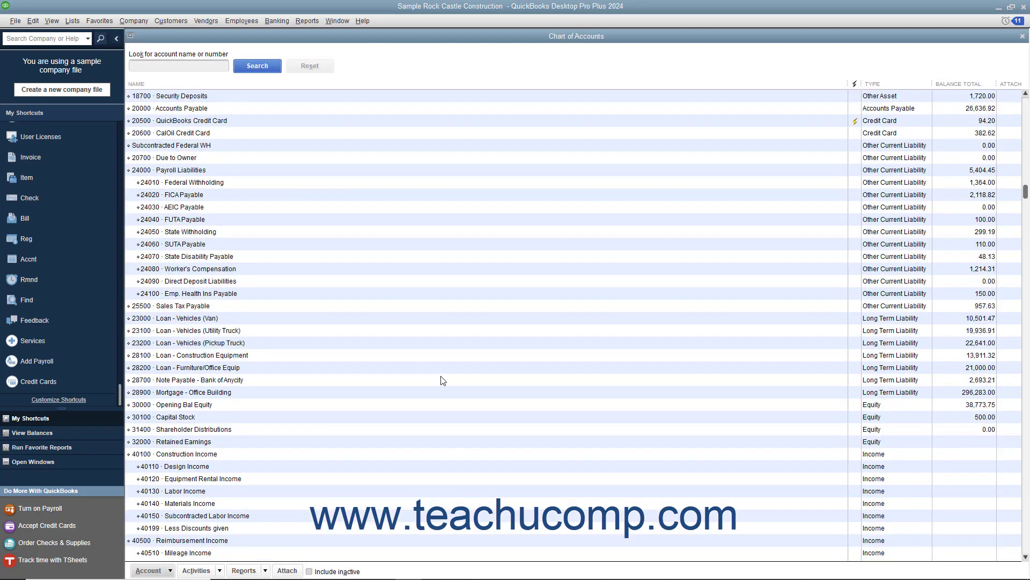
pyautogui.scroll(-3, 443, 380)
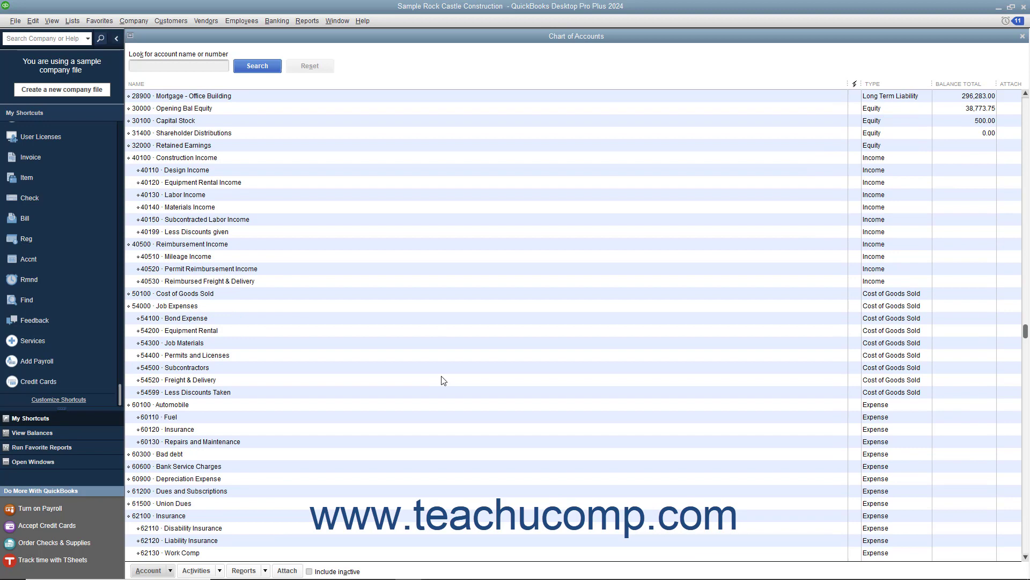
pyautogui.doubleClick(365, 417)
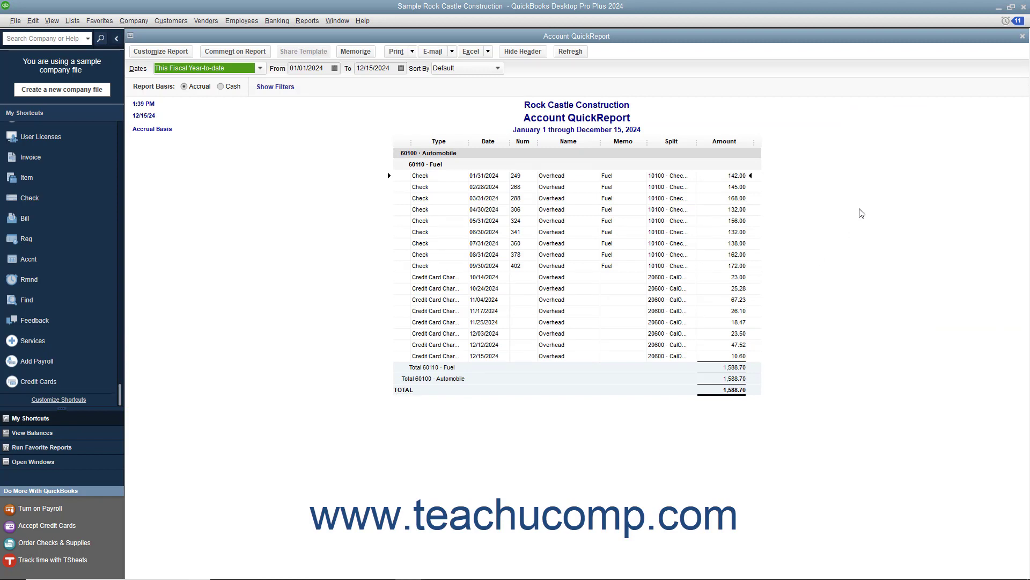
pyautogui.click(1022, 36)
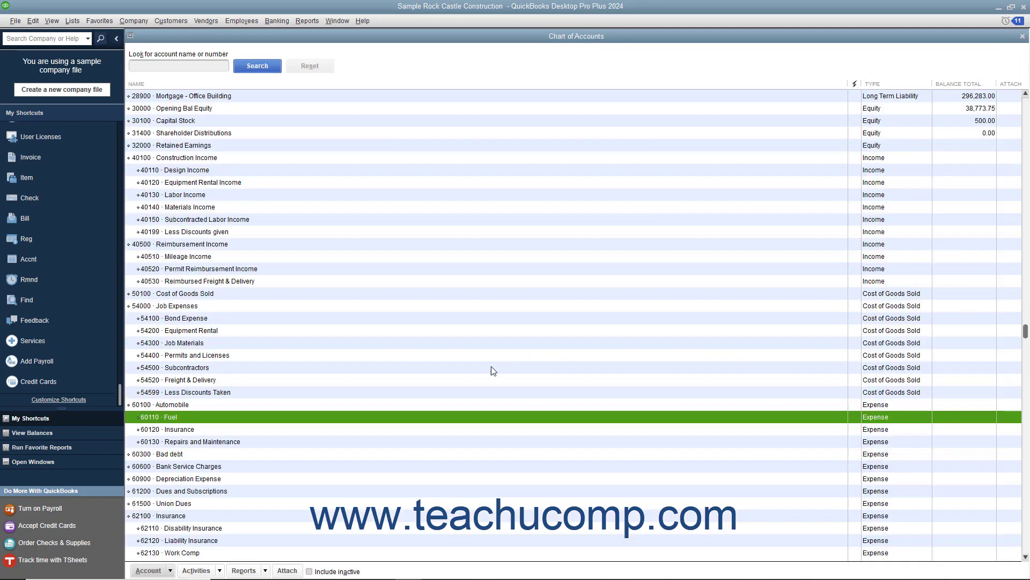
pyautogui.scroll(13, 452, 374)
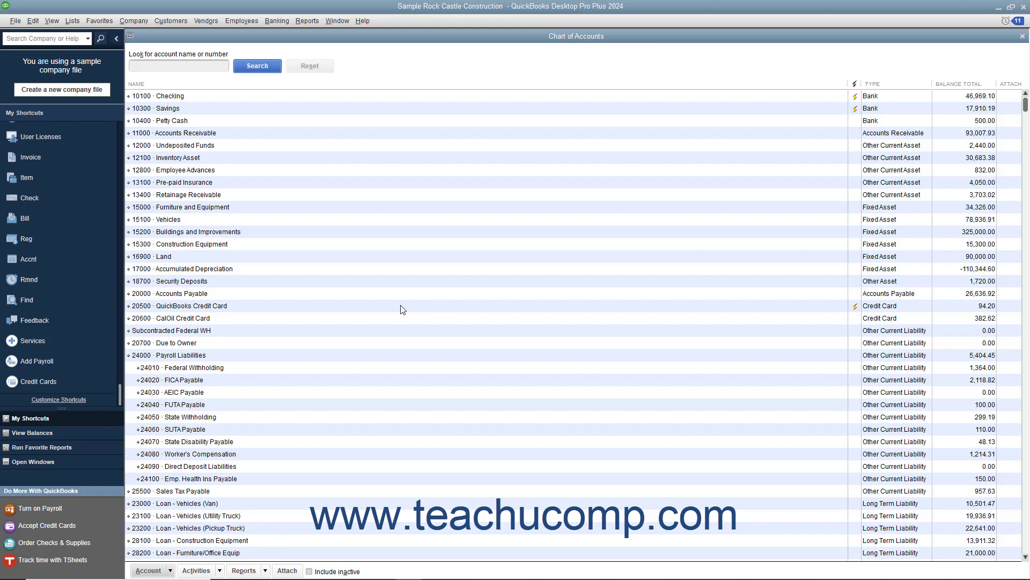
pyautogui.click(275, 99)
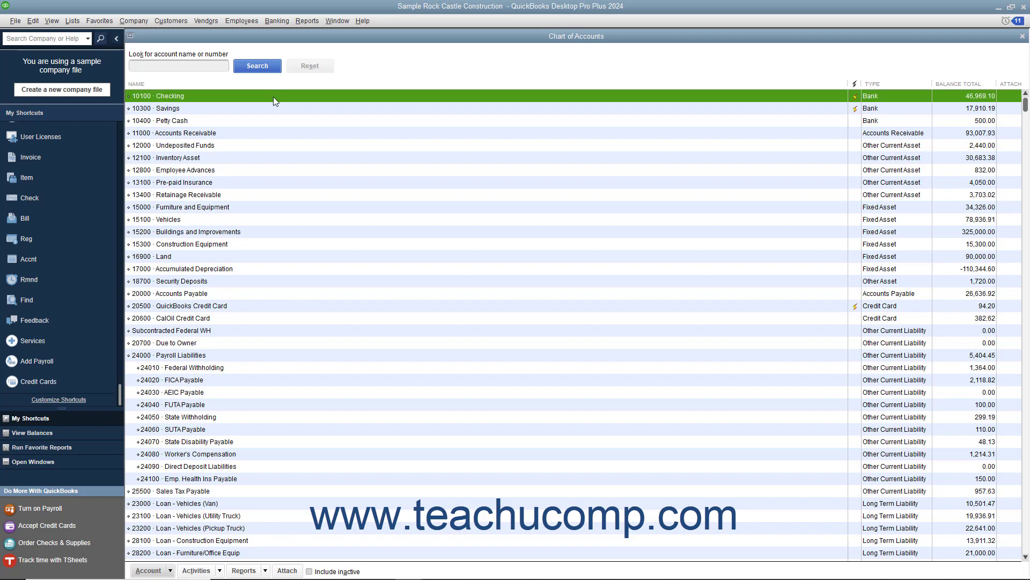
pyautogui.click(262, 133)
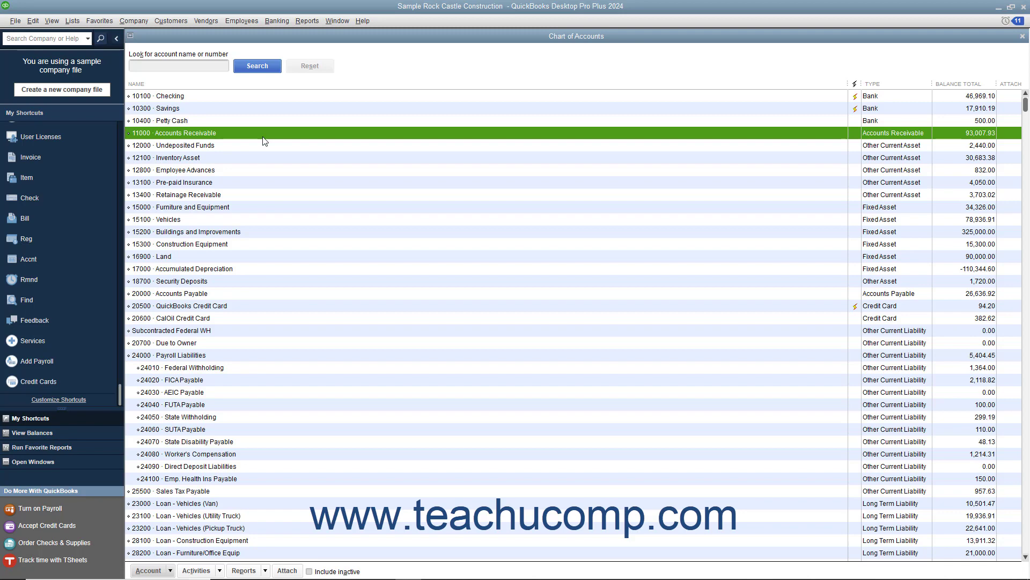
pyautogui.click(875, 97)
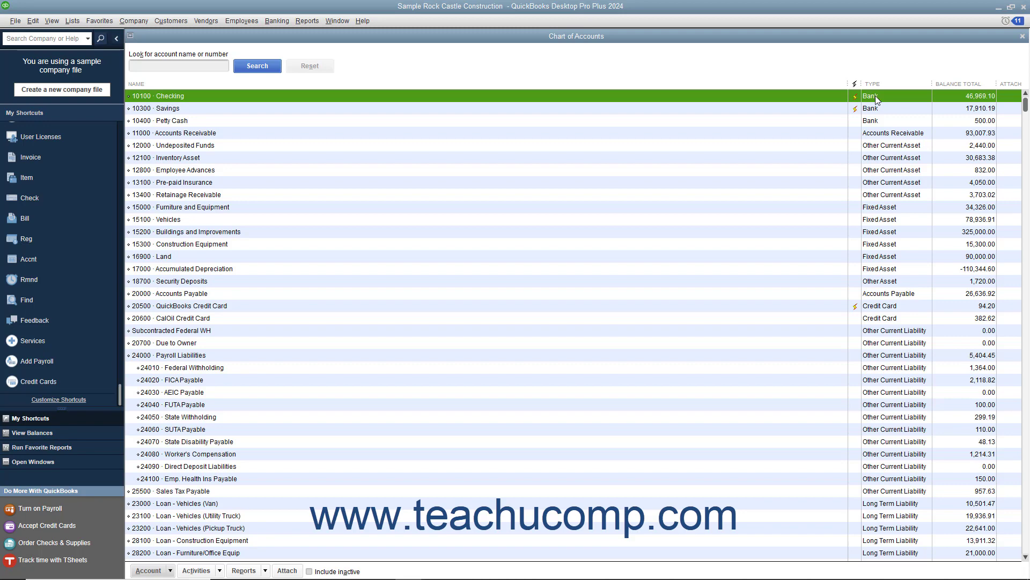
pyautogui.click(735, 334)
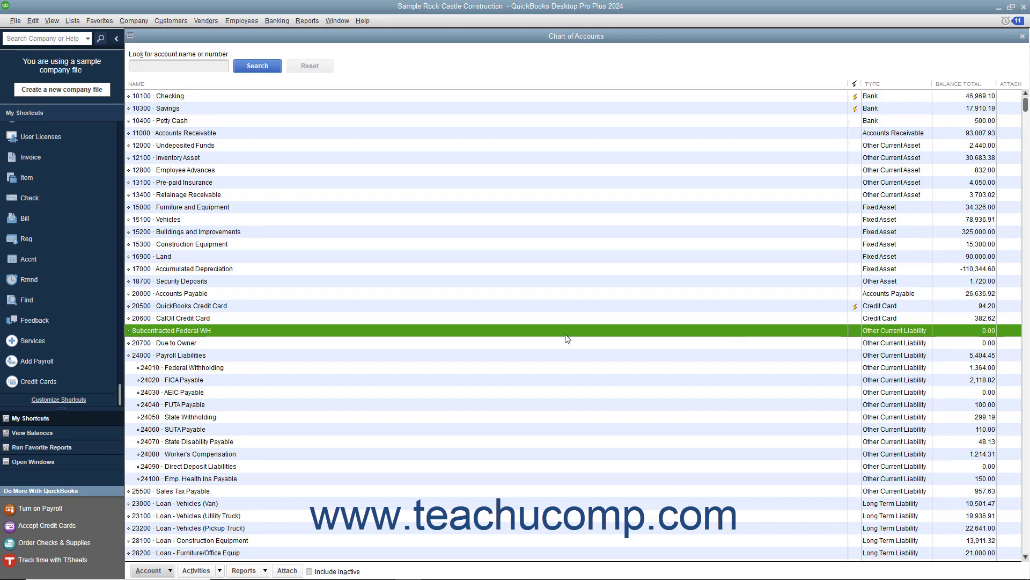
pyautogui.click(248, 293)
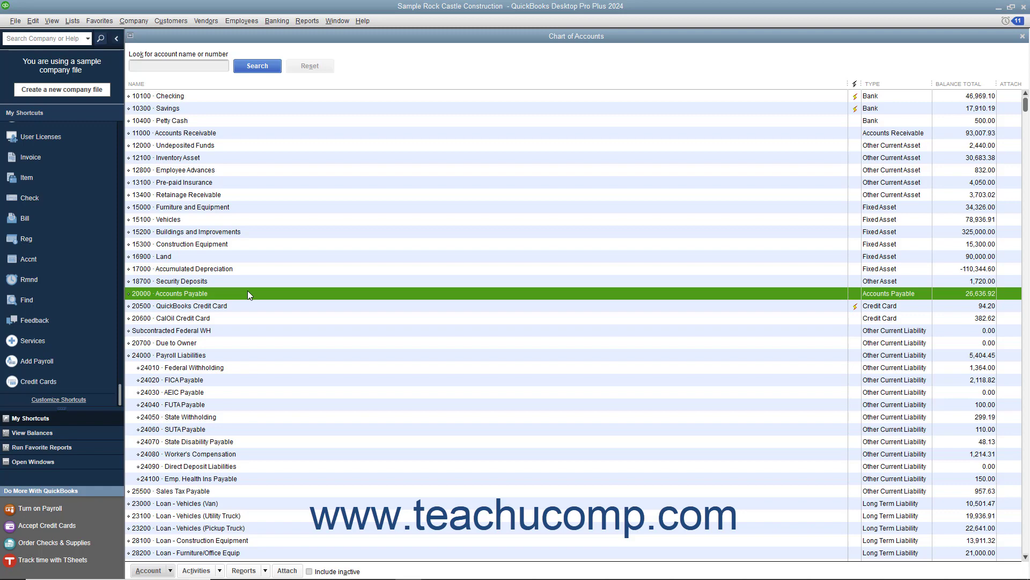
pyautogui.click(874, 307)
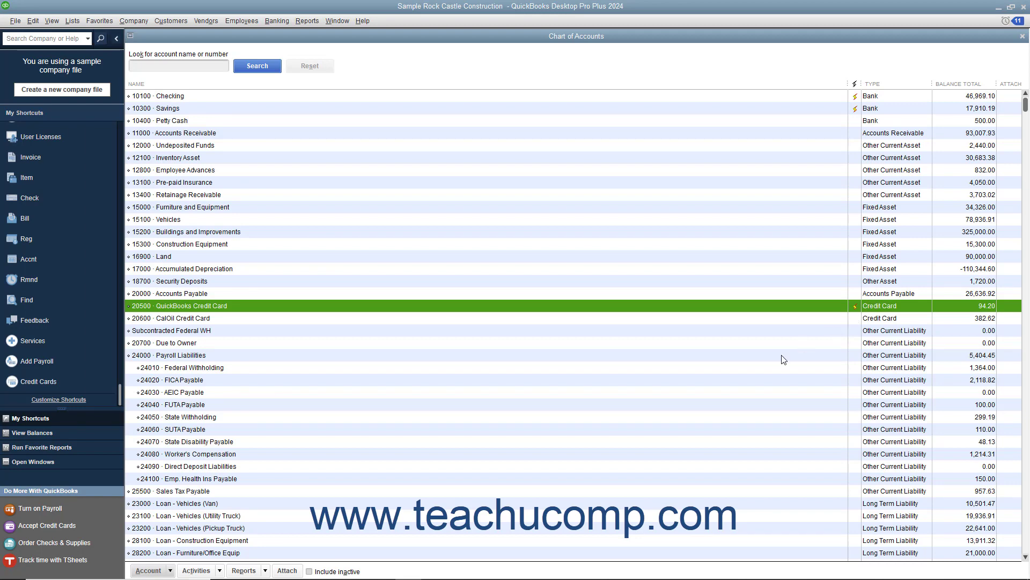
pyautogui.scroll(-3, 782, 358)
pyautogui.click(773, 467)
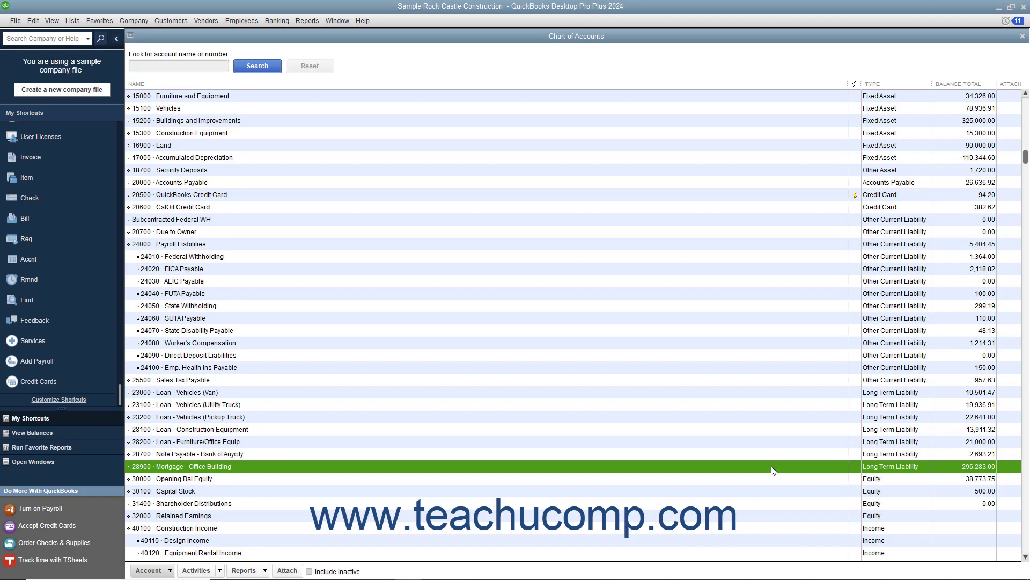
pyautogui.click(752, 486)
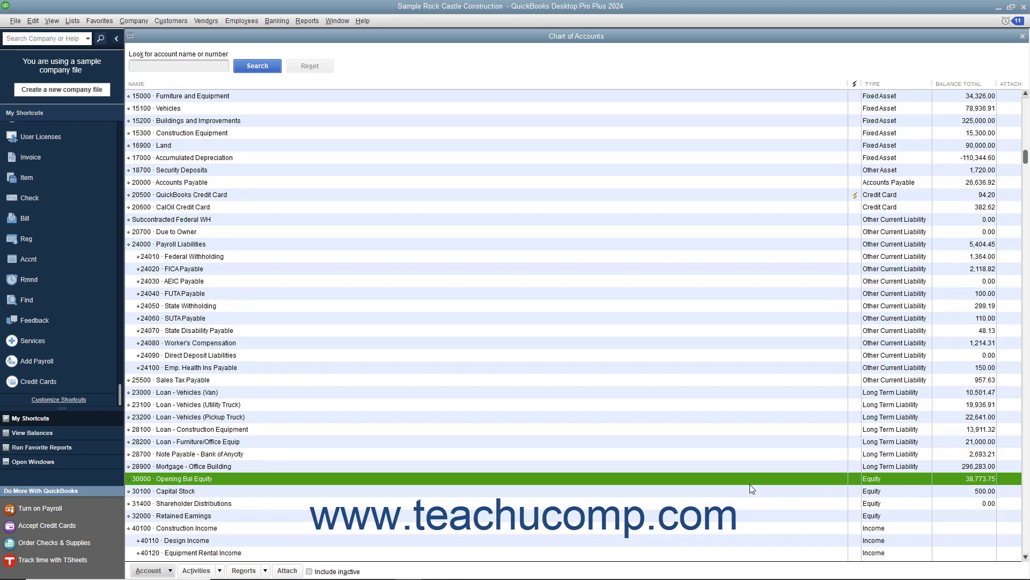
pyautogui.click(749, 516)
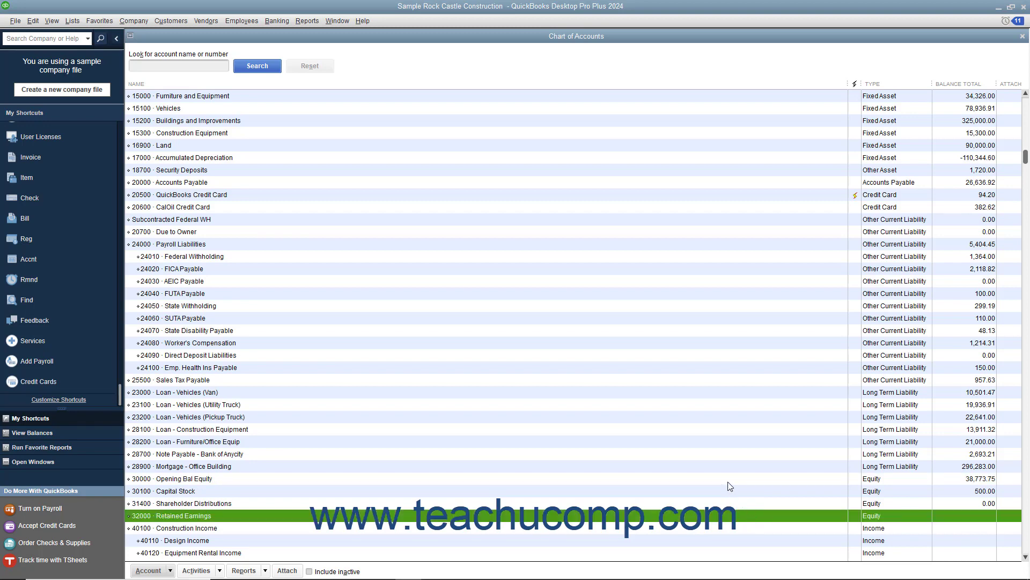
pyautogui.scroll(-3, 720, 445)
pyautogui.scroll(-7, 720, 444)
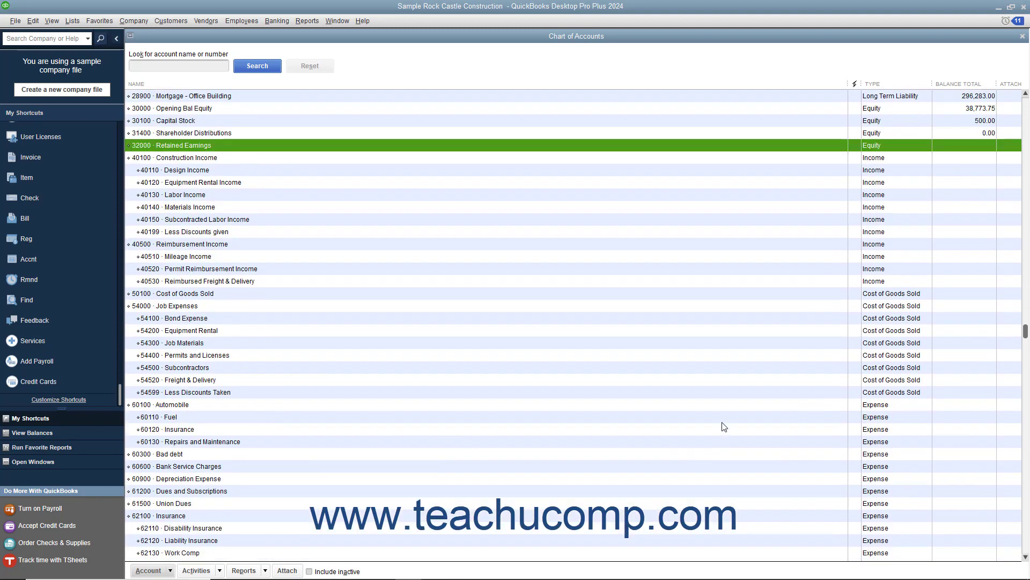
pyautogui.click(764, 159)
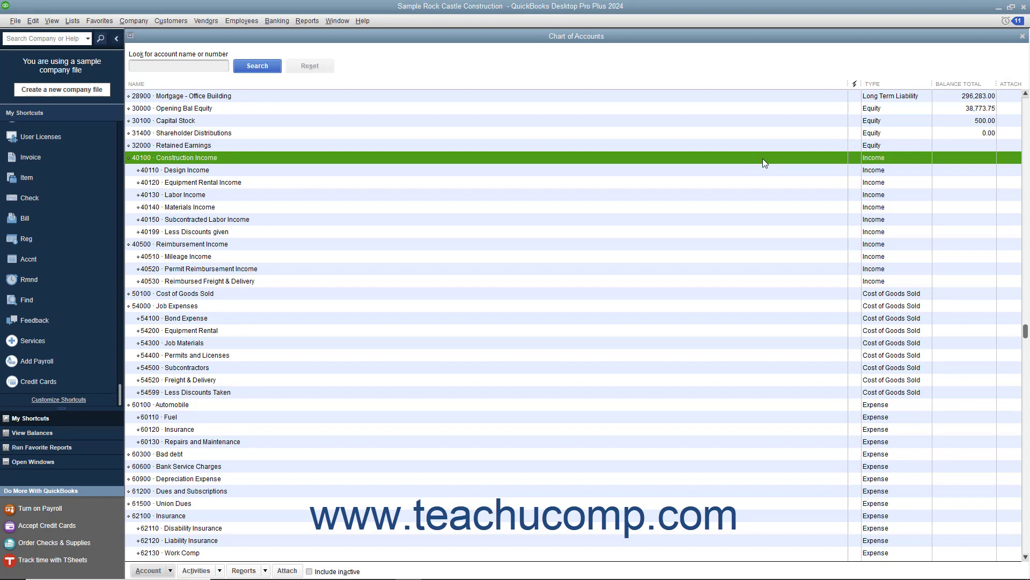
pyautogui.click(723, 305)
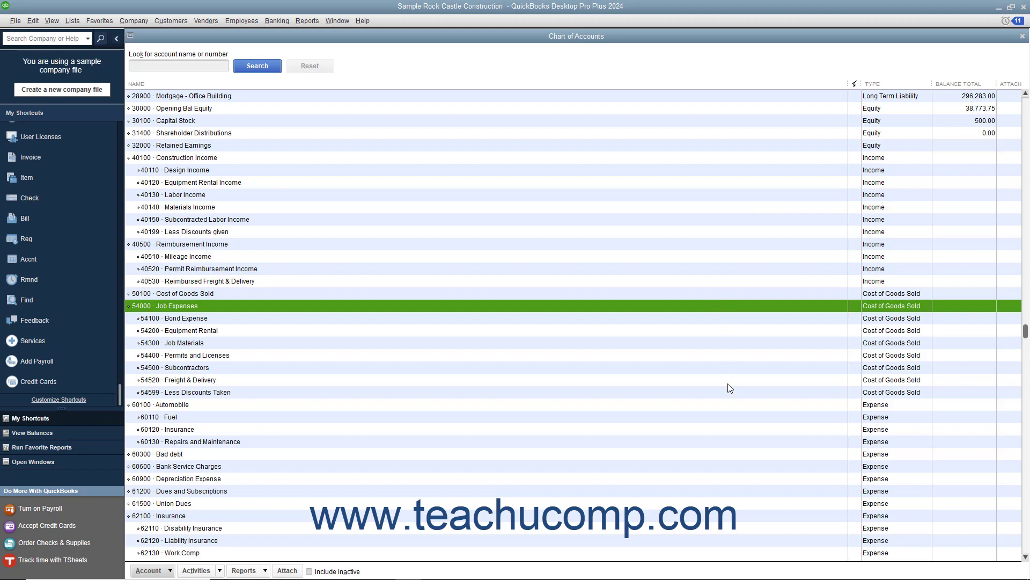
pyautogui.click(728, 410)
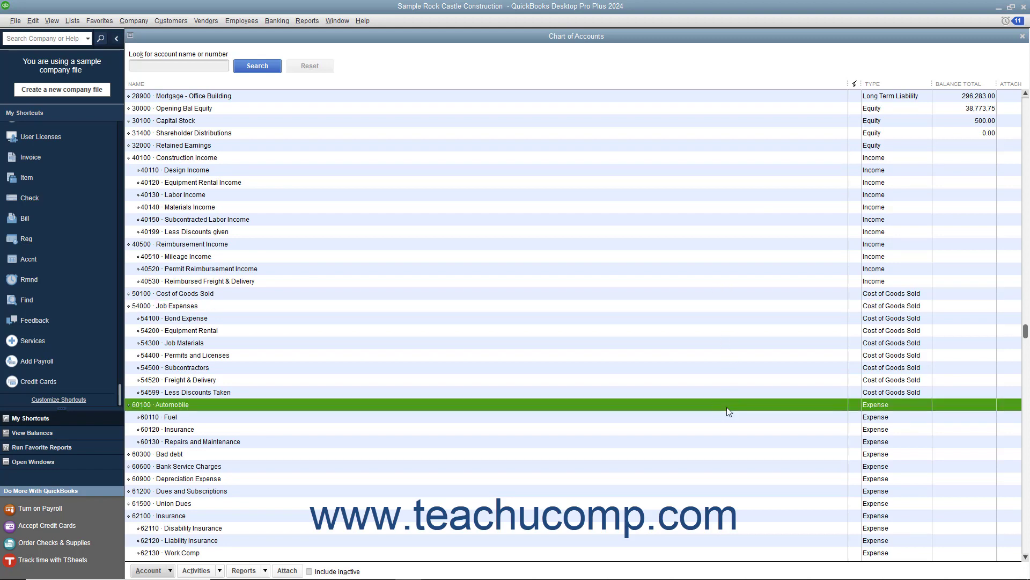